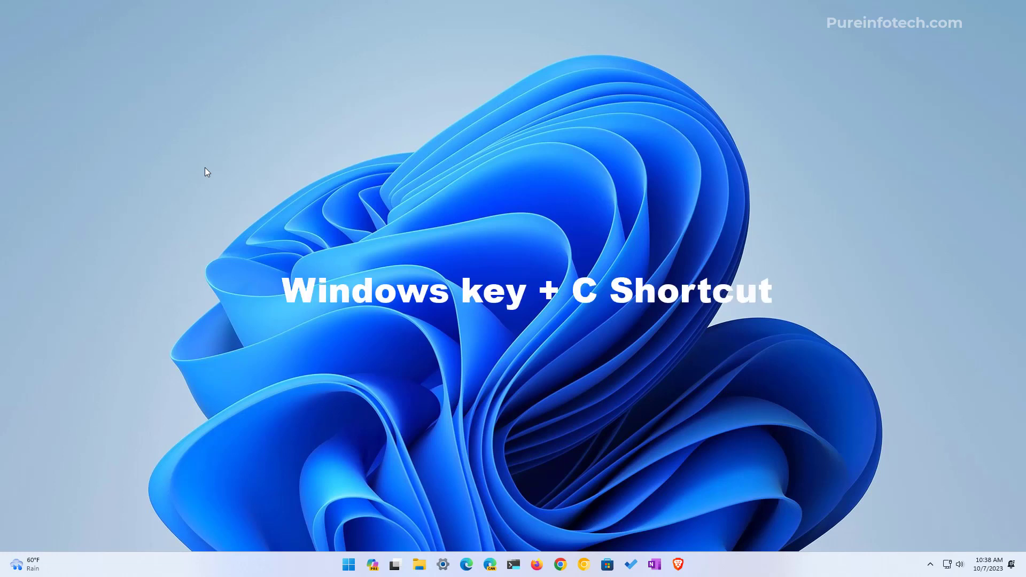
Switch the Copilot (preview) toggle off under Settings > Personalization > Taskbar
{"action": "key", "text": "super+c"}
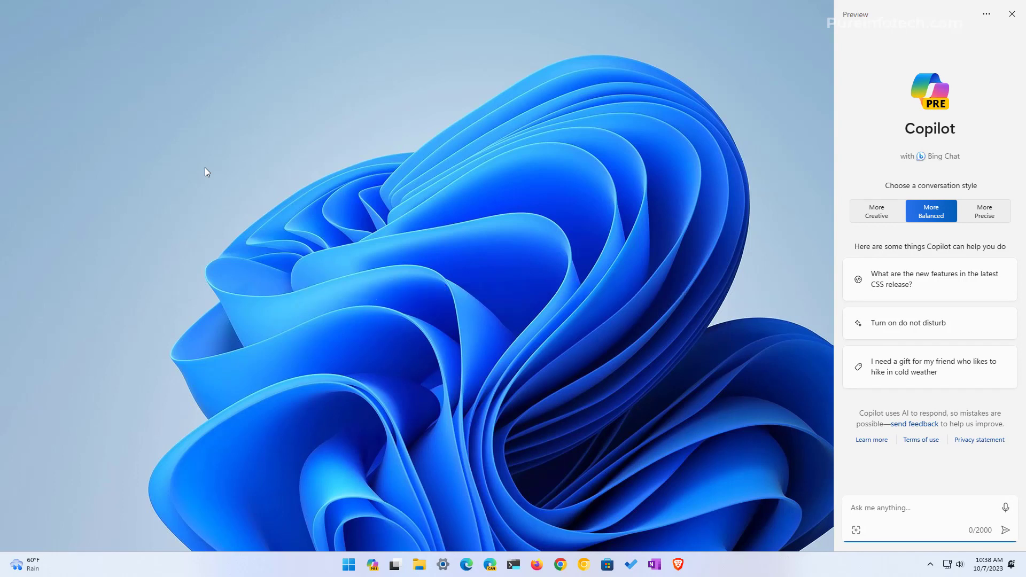
{"action": "key", "text": "super+c"}
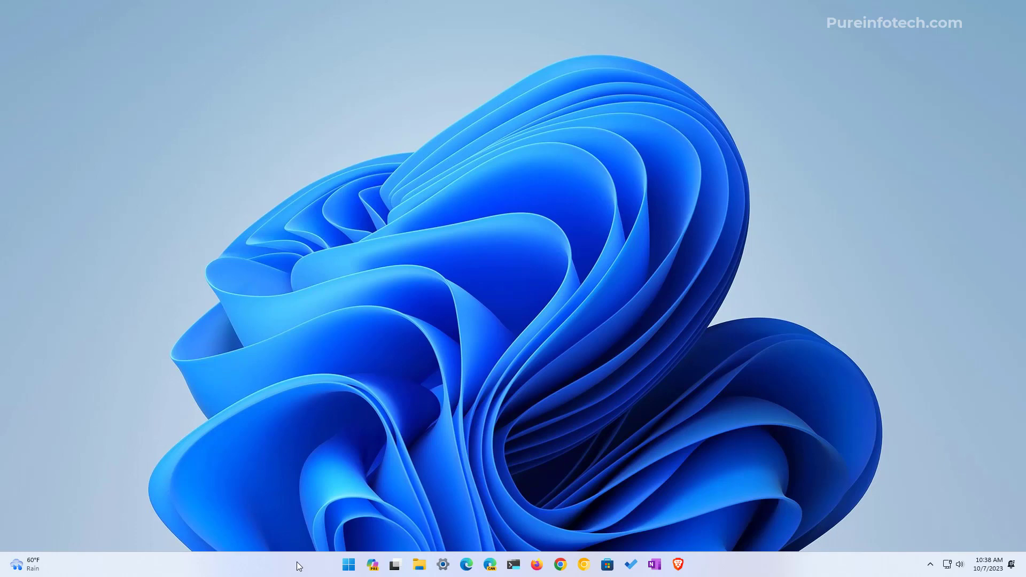
{"action": "key", "text": "super"}
{"action": "type", "text": "setti"}
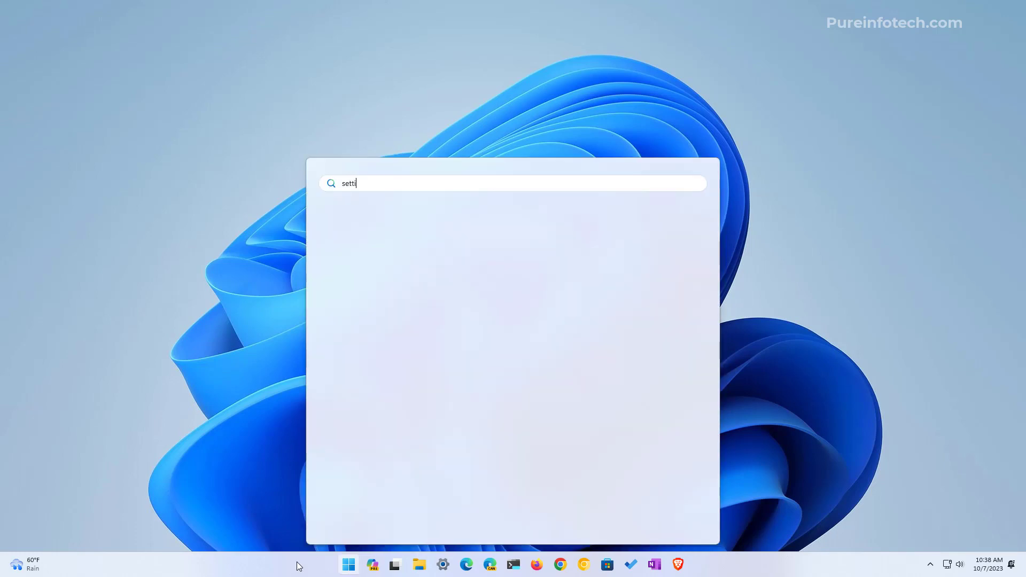
{"action": "key", "text": "Return"}
{"action": "left_click", "coordinate": [66, 204]}
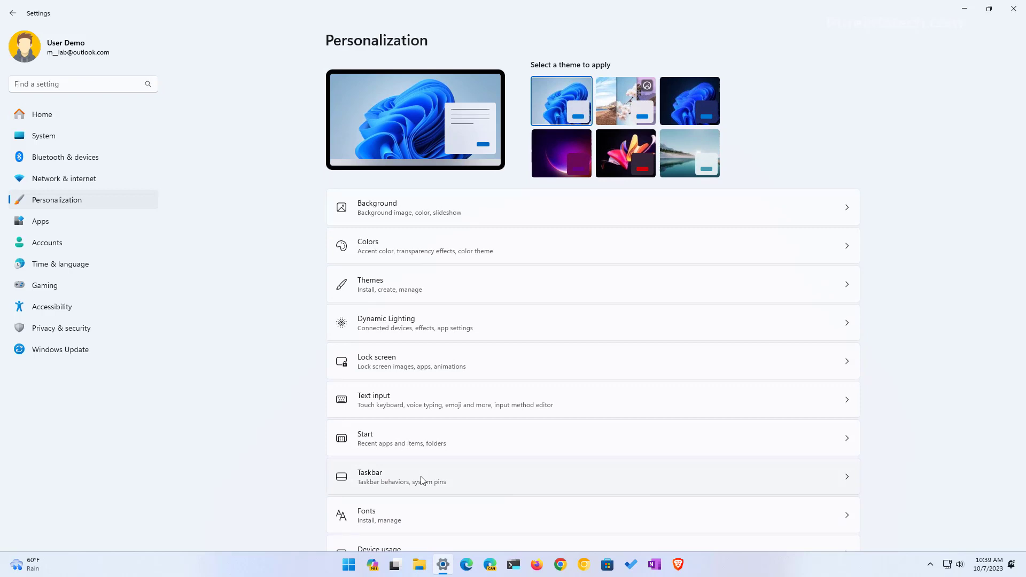
{"action": "left_click", "coordinate": [421, 480]}
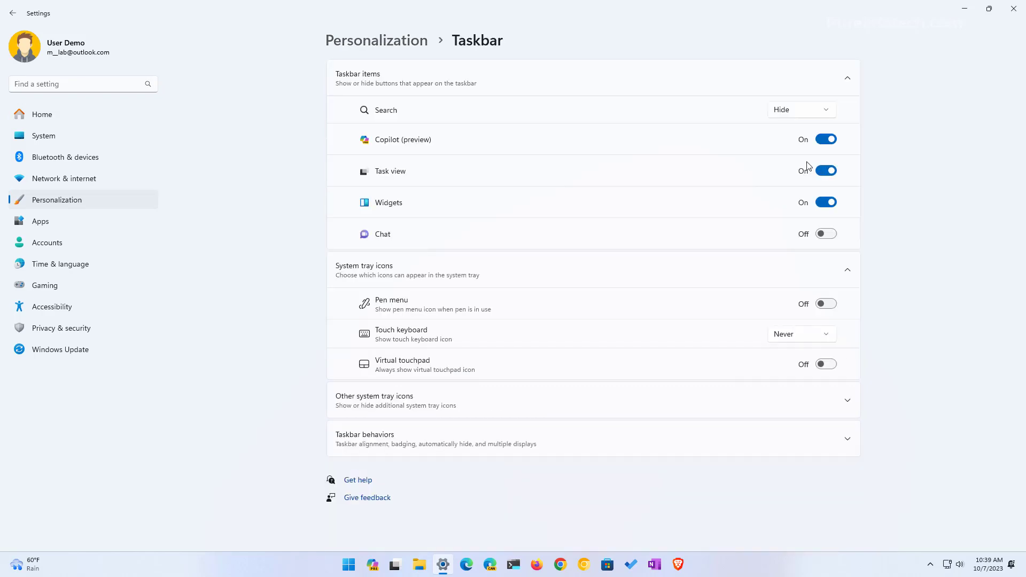
{"action": "left_click", "coordinate": [831, 141]}
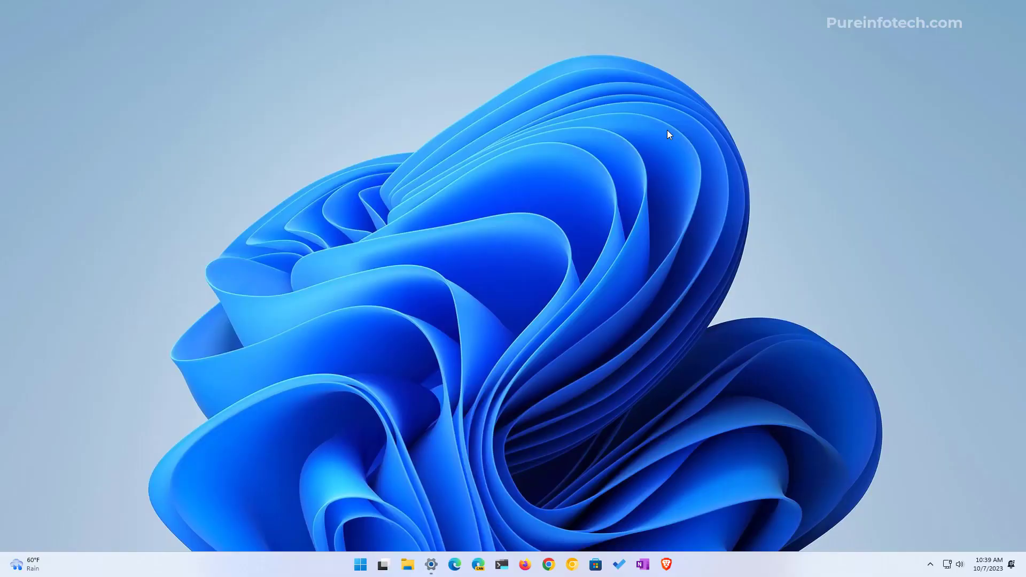
Toggle the Copilot pane open, closed and open again with Windows key + C
{"action": "key", "text": "super+c"}
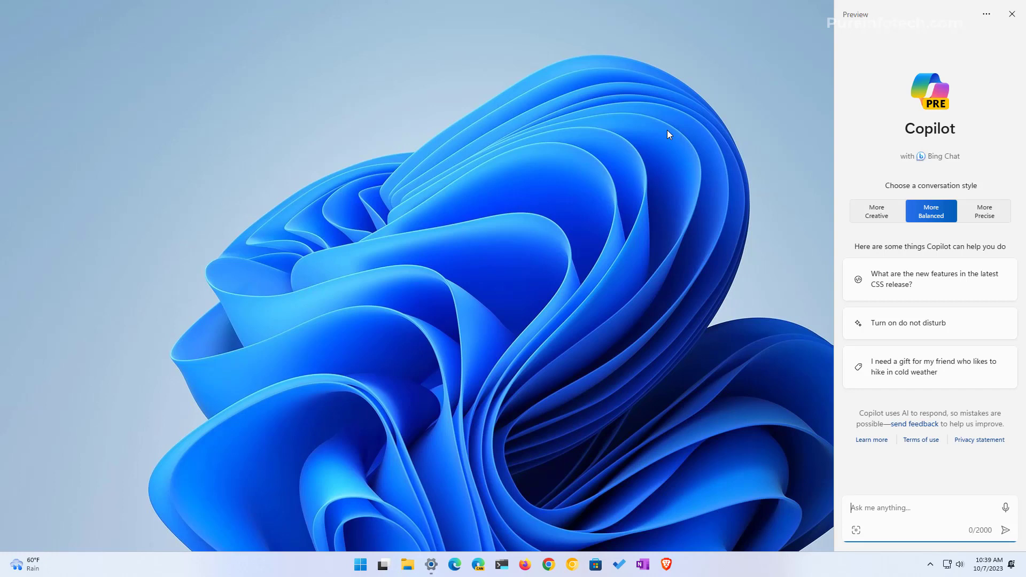
{"action": "key", "text": "super+c"}
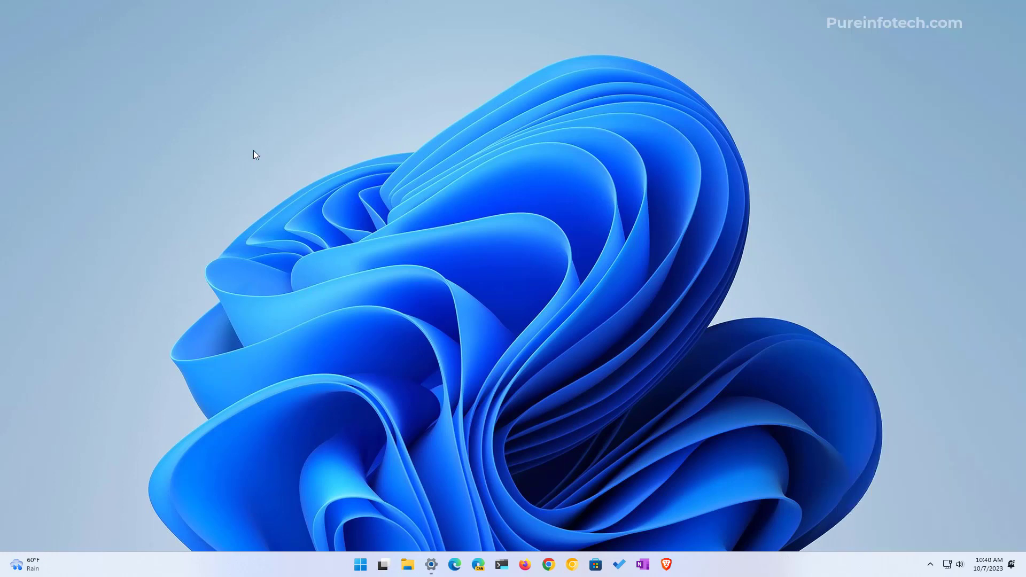
{"action": "key", "text": "super+c"}
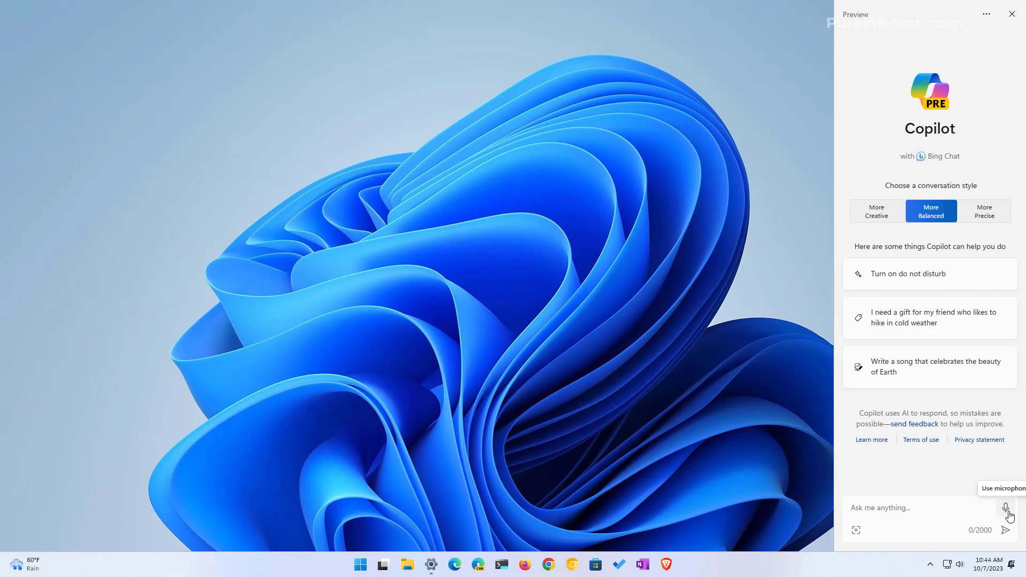
Ask Copilot by voice 'Tell me about Windows 11' and stop its reply partway
{"action": "left_click", "coordinate": [1009, 512]}
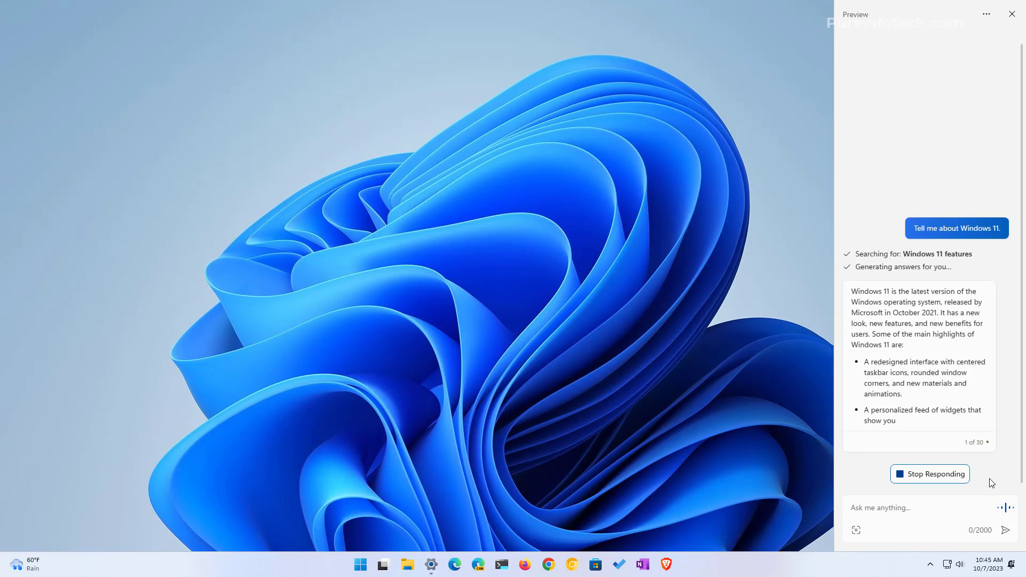
{"action": "left_click", "coordinate": [950, 482]}
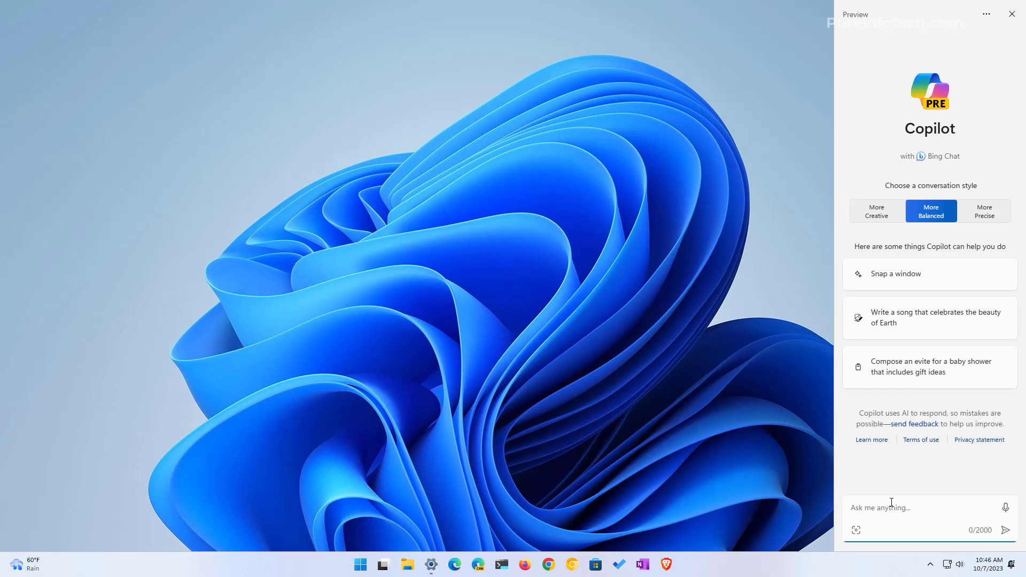
Send 'turn on bluetooth' to Copilot and confirm Yes so it enables Bluetooth
{"action": "type", "text": "turn on blue"}
{"action": "key", "text": "Tab"}
{"action": "key", "text": "Return"}
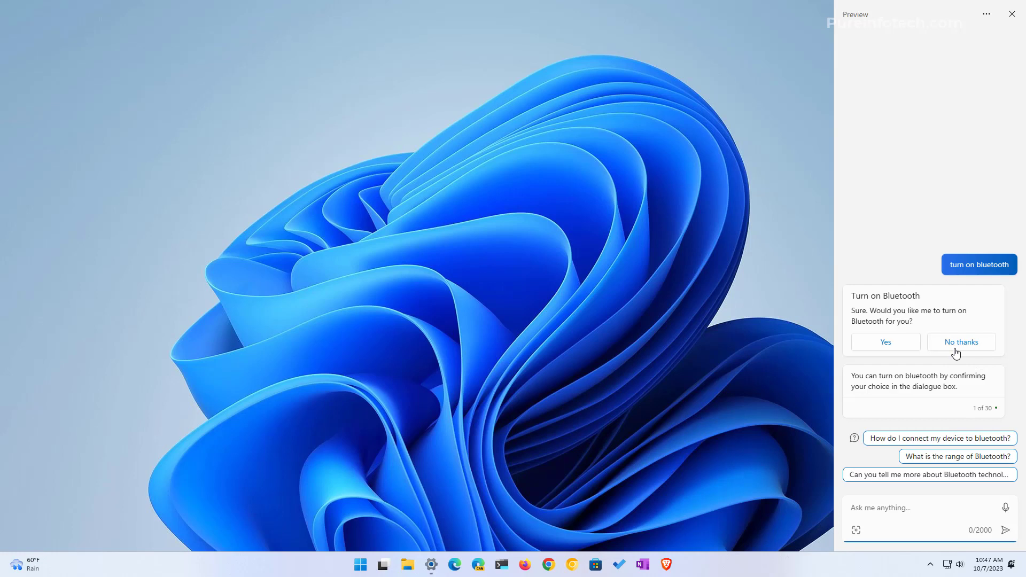
{"action": "left_click", "coordinate": [895, 347]}
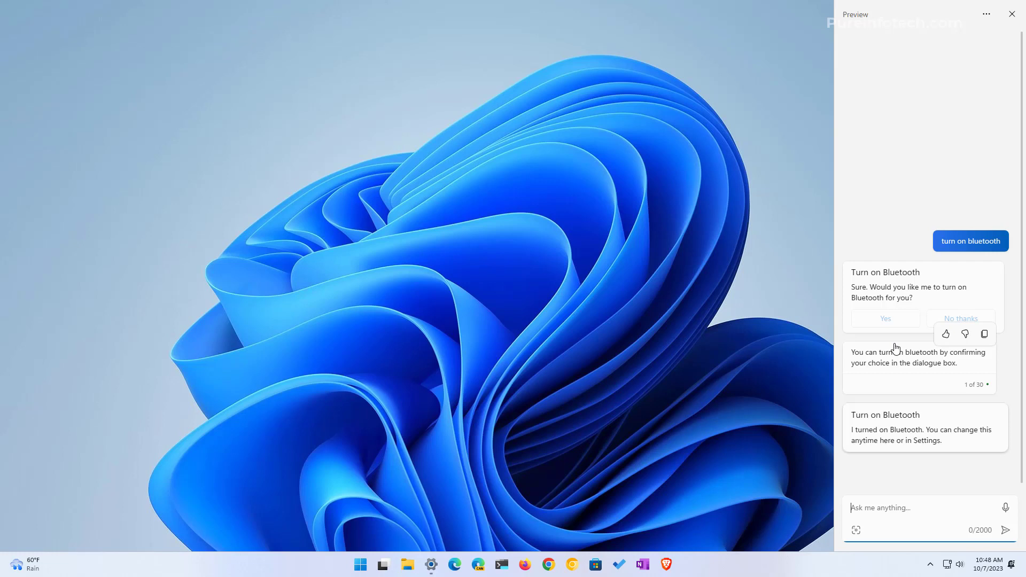
{"action": "left_click", "coordinate": [263, 236]}
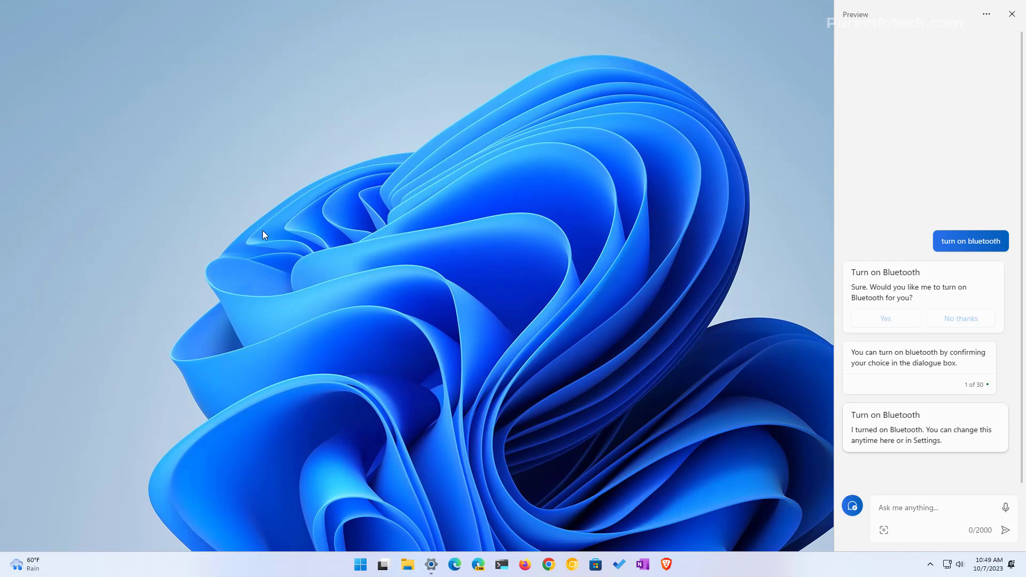
Have Copilot 'launch microsoft edge', confirm Yes, and restore Edge from full screen
{"action": "left_click", "coordinate": [928, 507]}
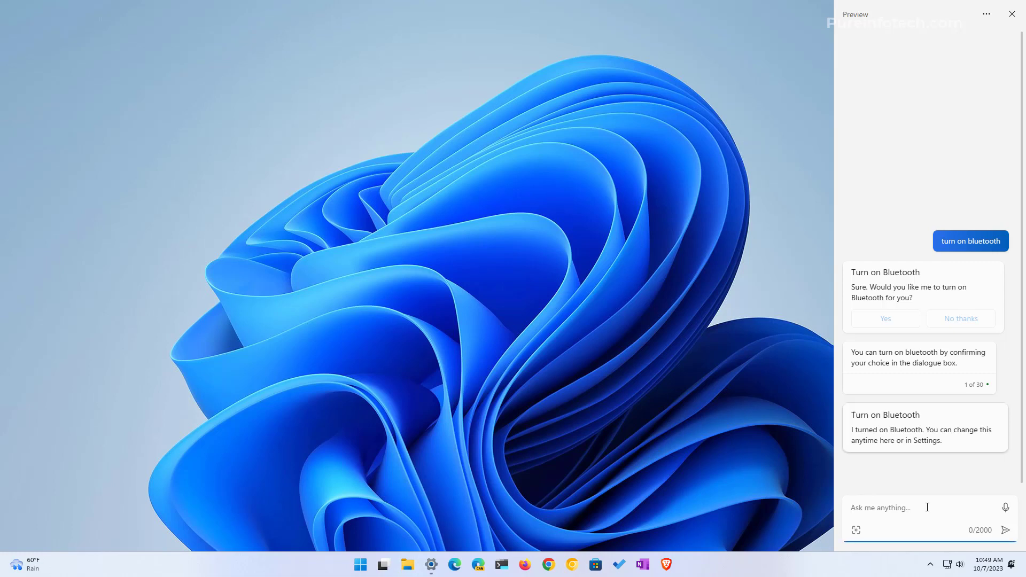
{"action": "type", "text": "launch microsoft edge"}
{"action": "key", "text": "Return"}
{"action": "left_click", "coordinate": [886, 438]}
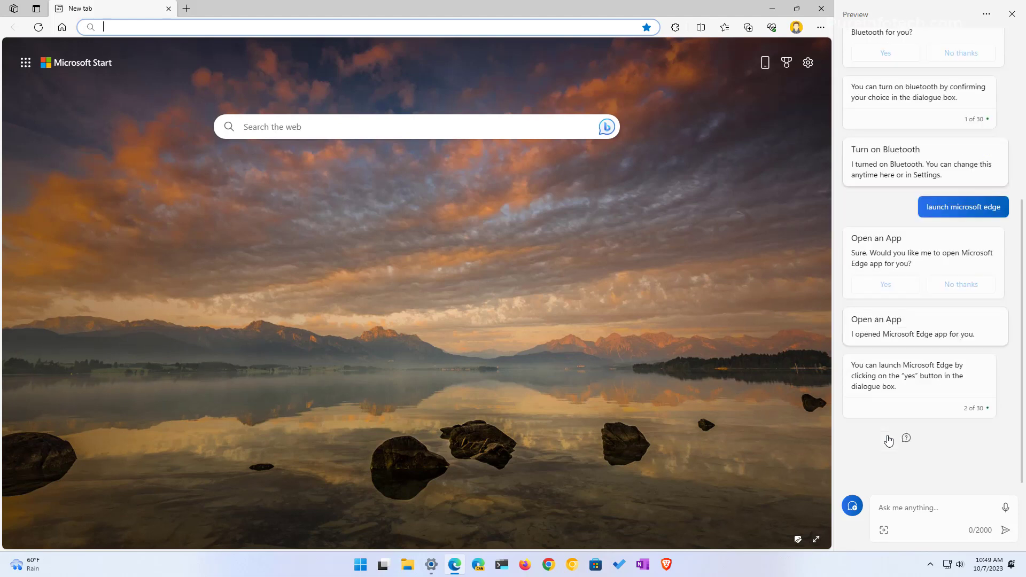
{"action": "left_click", "coordinate": [820, 11]}
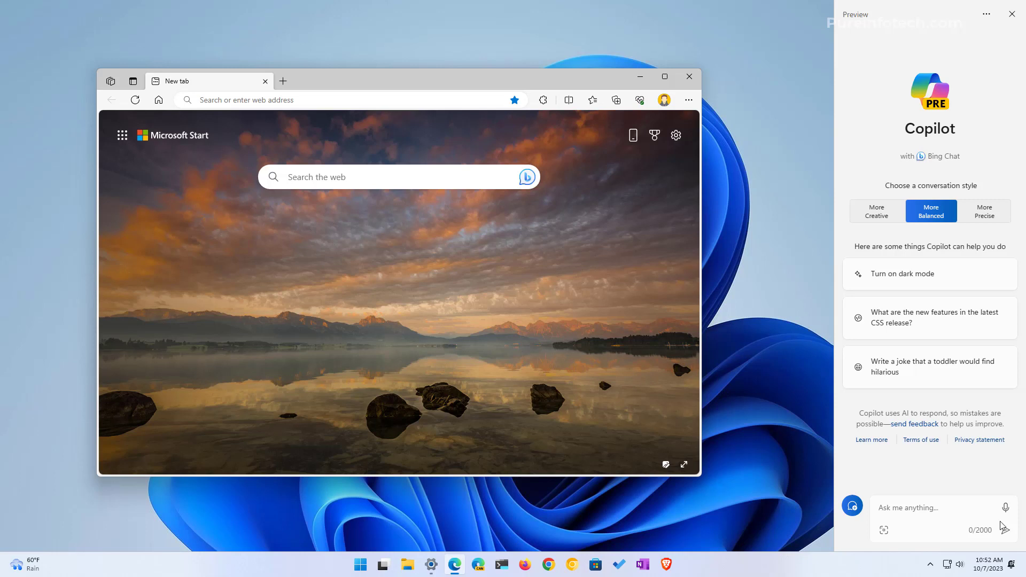
Send 'take a screenshot' to Copilot, starting a Snipping Tool capture
{"action": "left_click", "coordinate": [950, 512]}
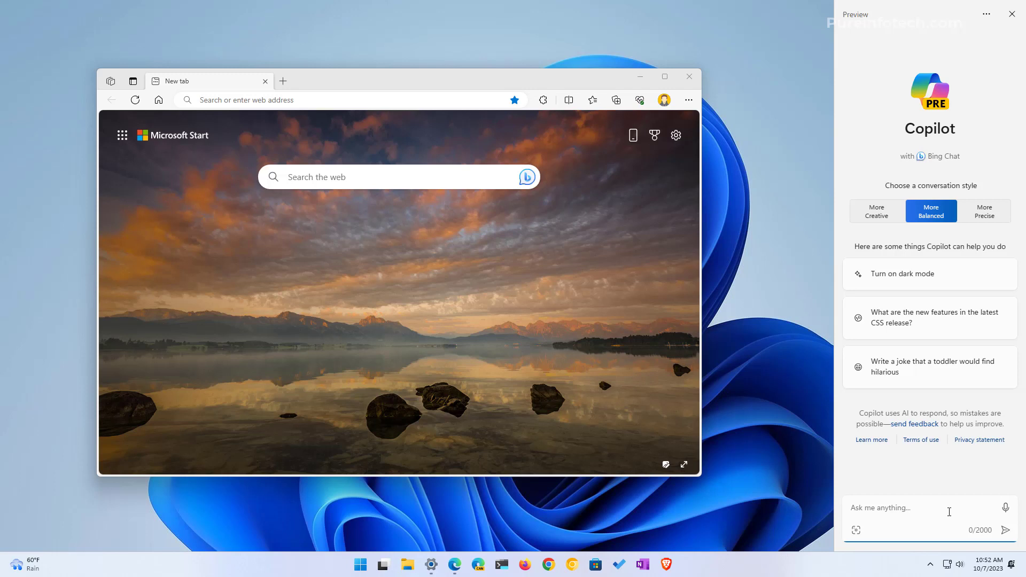
{"action": "type", "text": "take a sc"}
{"action": "key", "text": "Tab"}
{"action": "key", "text": "Return"}
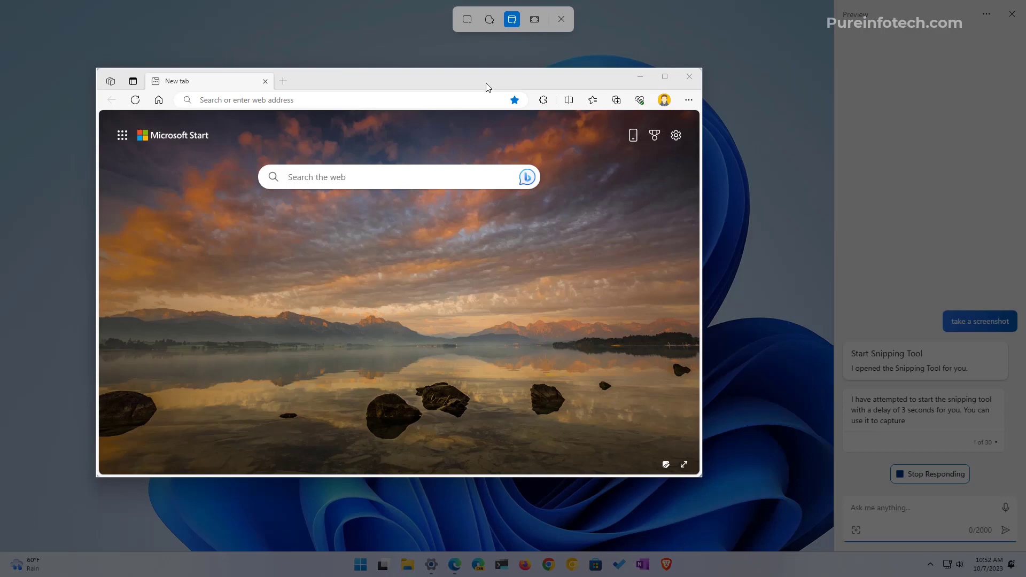
Cancel the Snipping Tool capture by clicking outside the capture area
{"action": "left_click", "coordinate": [486, 84]}
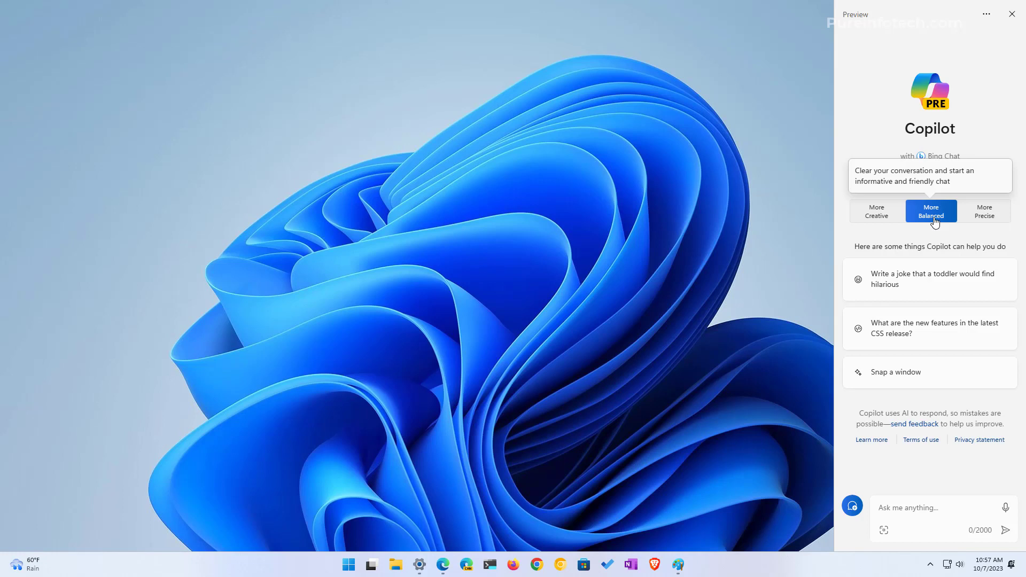
{"action": "left_click", "coordinate": [985, 214]}
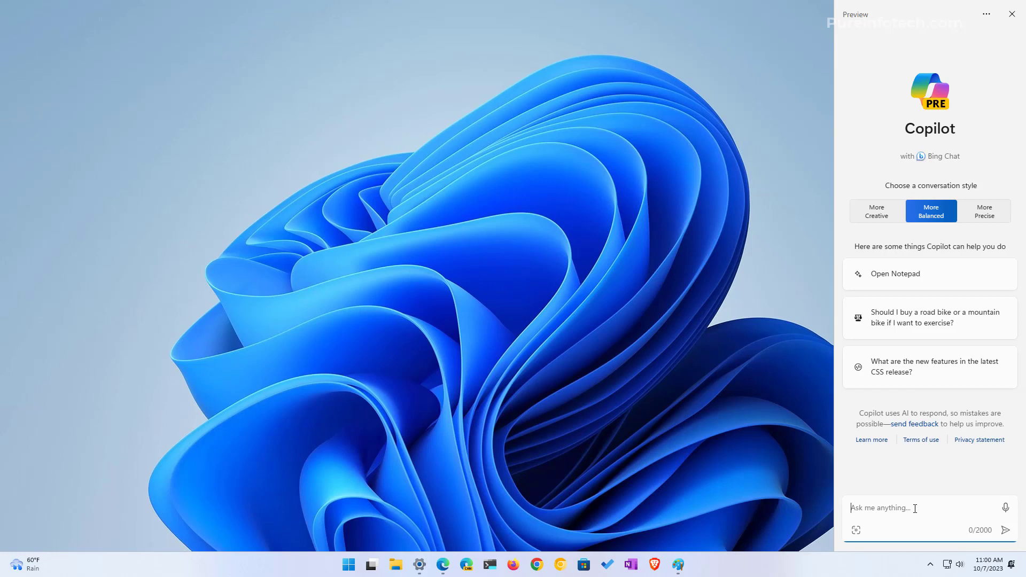
Send Copilot the request 'create an image of a cat riding a dragon'
{"action": "type", "text": "create an image of a cat riding "}
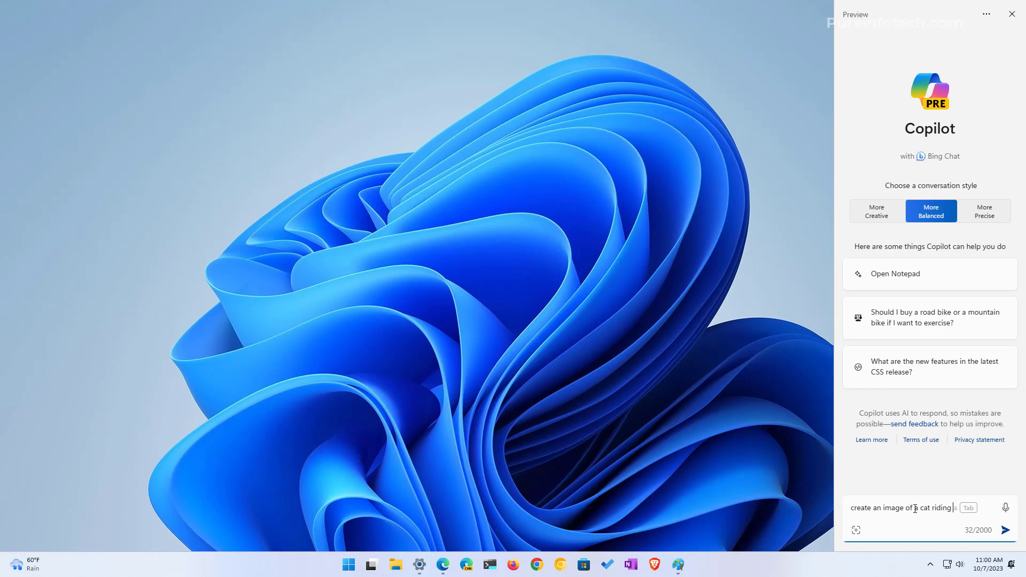
{"action": "type", "text": "a dragon"}
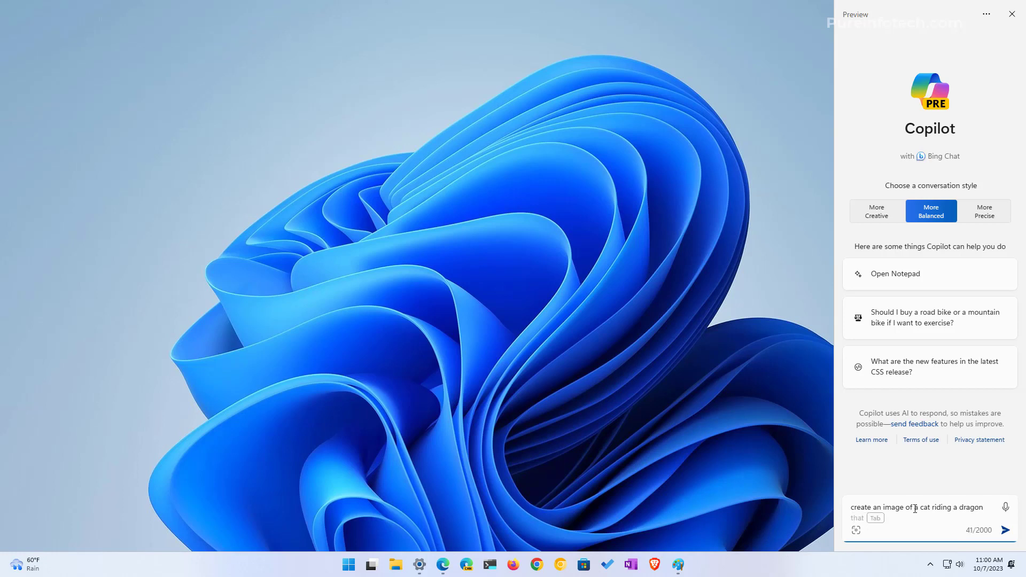
{"action": "key", "text": "Return"}
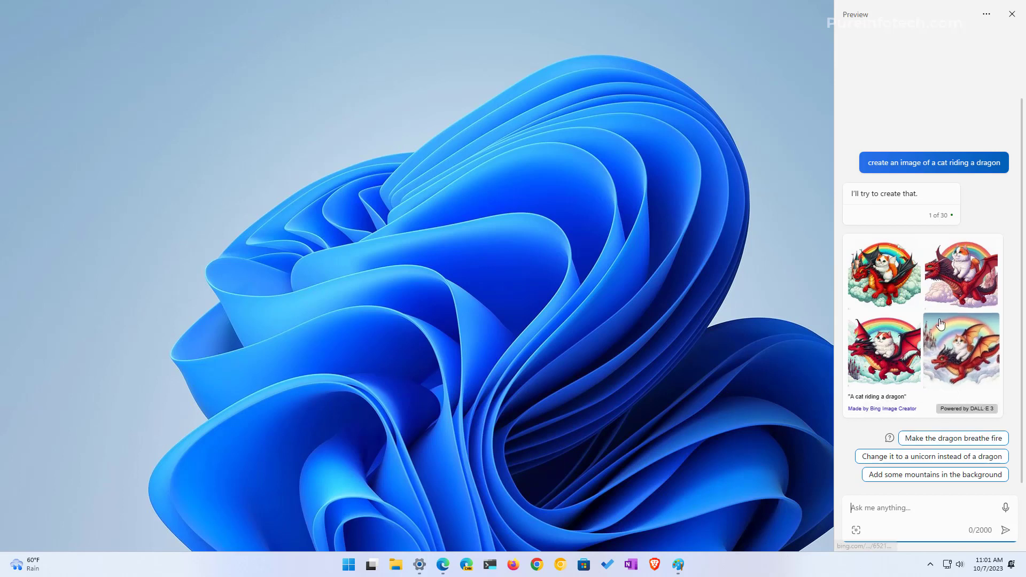
Open one of the generated cat-riding-a-dragon images in Edge
{"action": "left_click", "coordinate": [967, 280]}
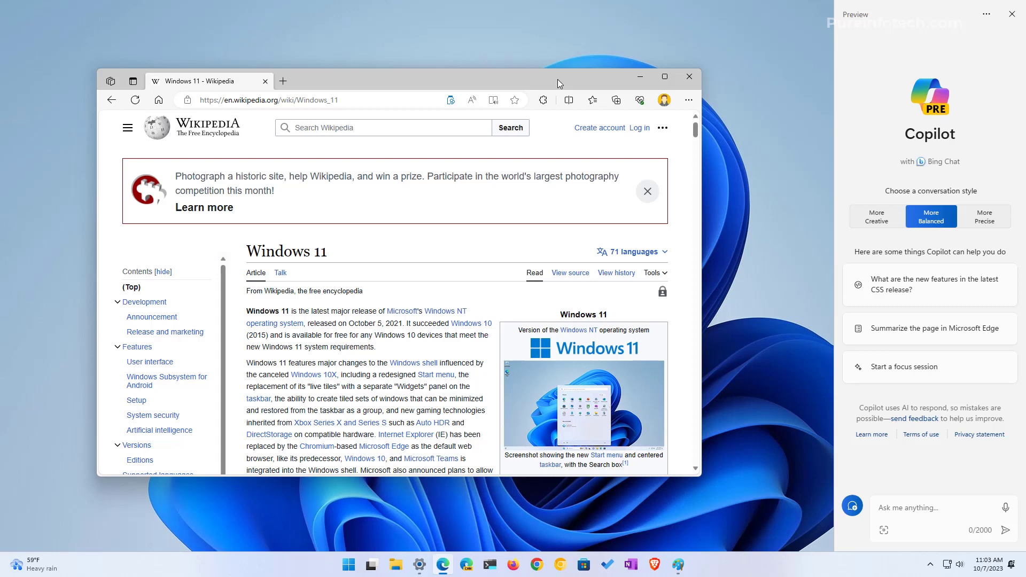
Ask Copilot to 'summarize the current page' on the Windows 11 article, then hide Edge
{"action": "left_click", "coordinate": [911, 510]}
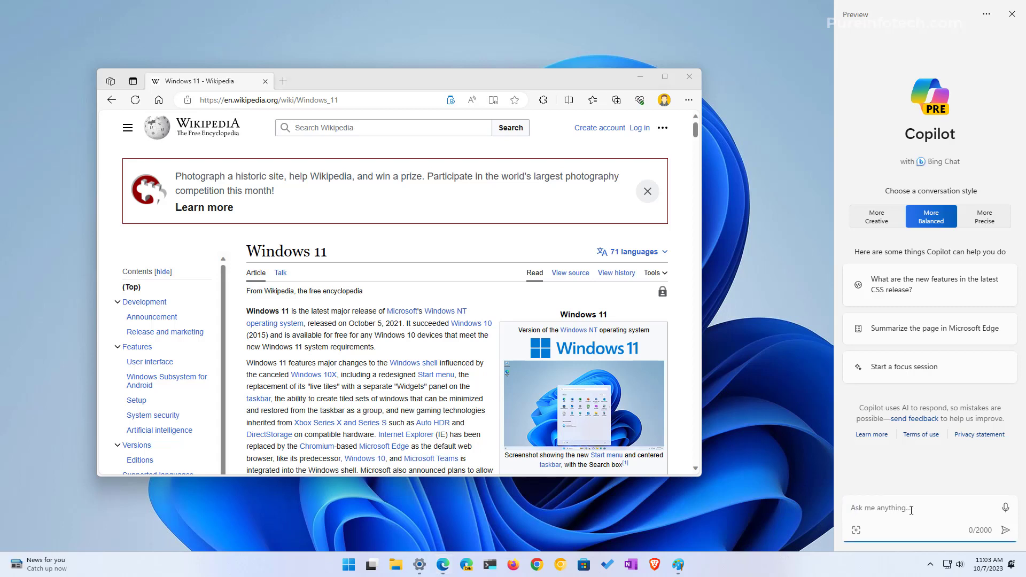
{"action": "type", "text": "summarize the current page"}
{"action": "key", "text": "Return"}
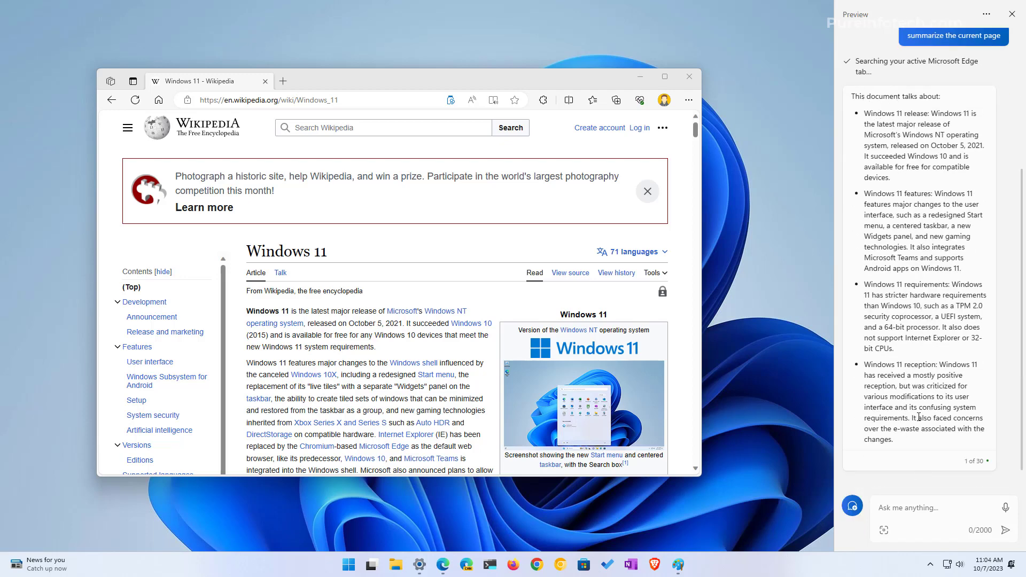
{"action": "scroll", "coordinate": [454, 325], "scroll_direction": "down", "scroll_amount": 2}
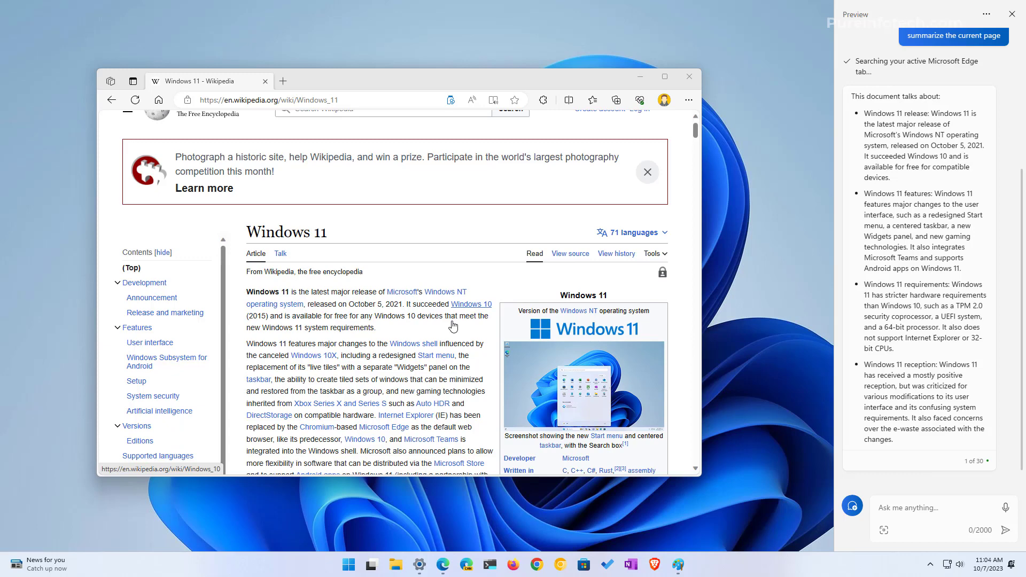
{"action": "scroll", "coordinate": [453, 326], "scroll_direction": "down", "scroll_amount": 6}
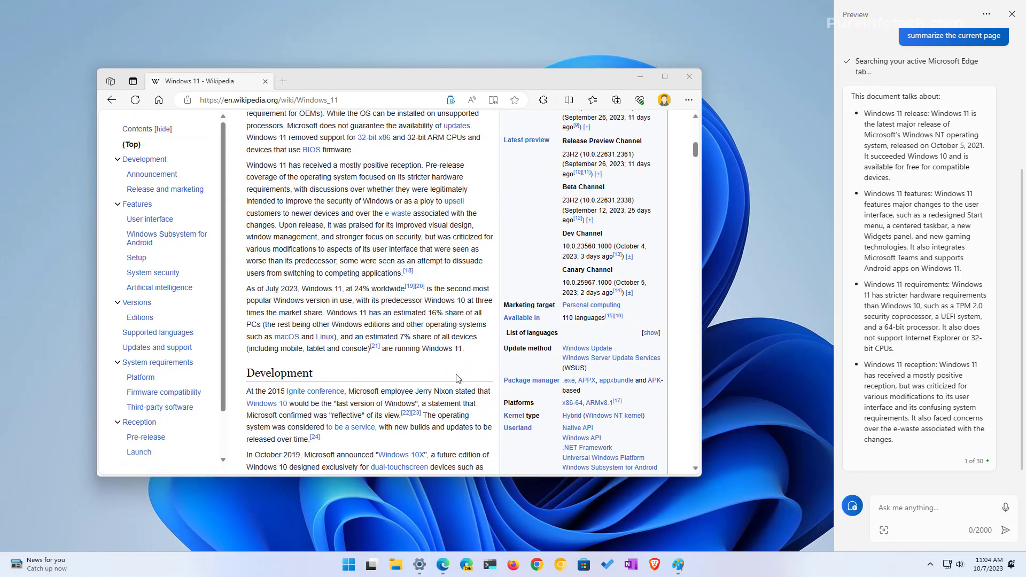
{"action": "key", "text": "super+d"}
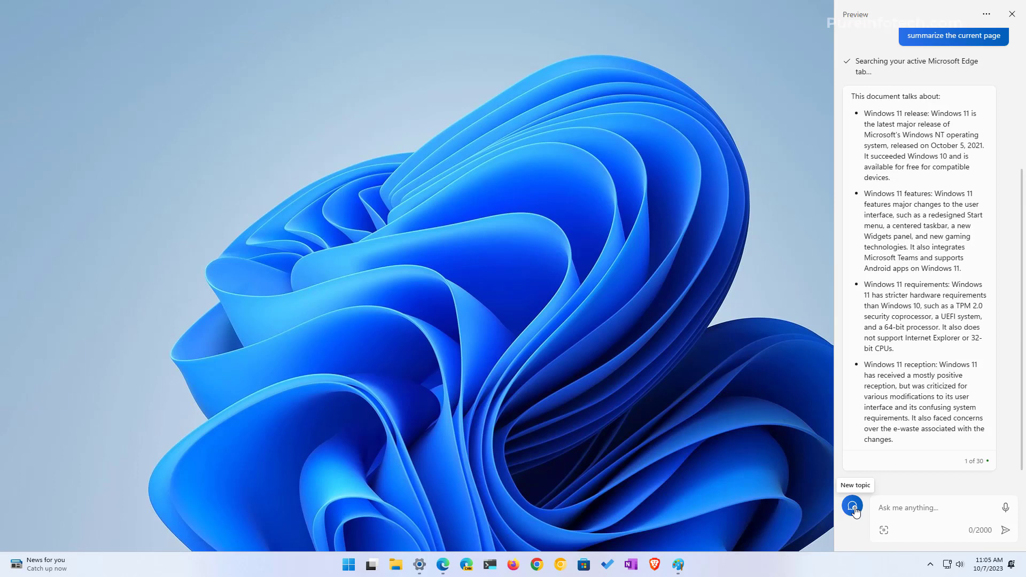
Refresh Copilot from its '...' options menu to clear the page-summary conversation
{"action": "left_click", "coordinate": [988, 15]}
{"action": "left_click", "coordinate": [989, 16]}
{"action": "left_click", "coordinate": [988, 14]}
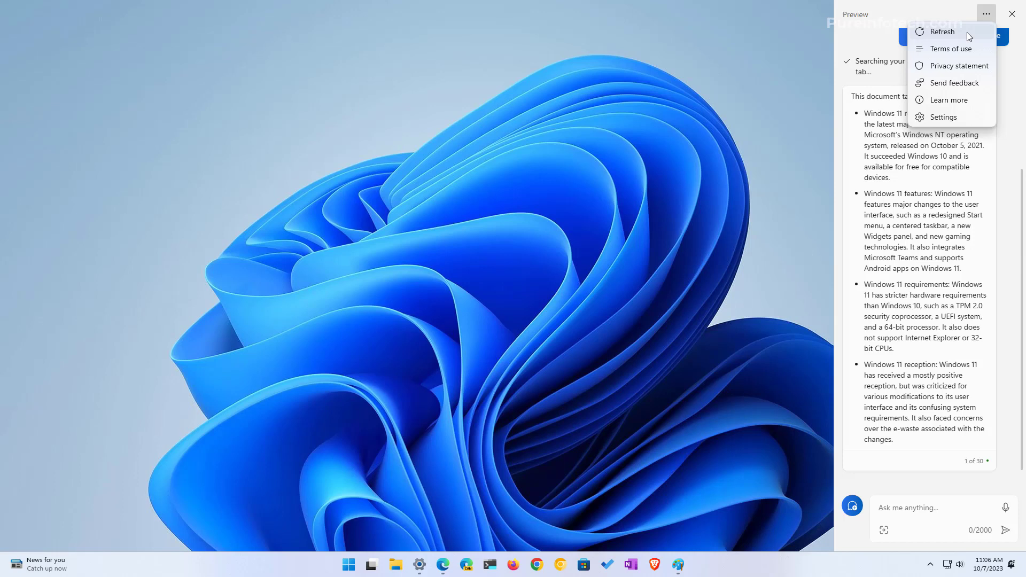
{"action": "left_click", "coordinate": [967, 32]}
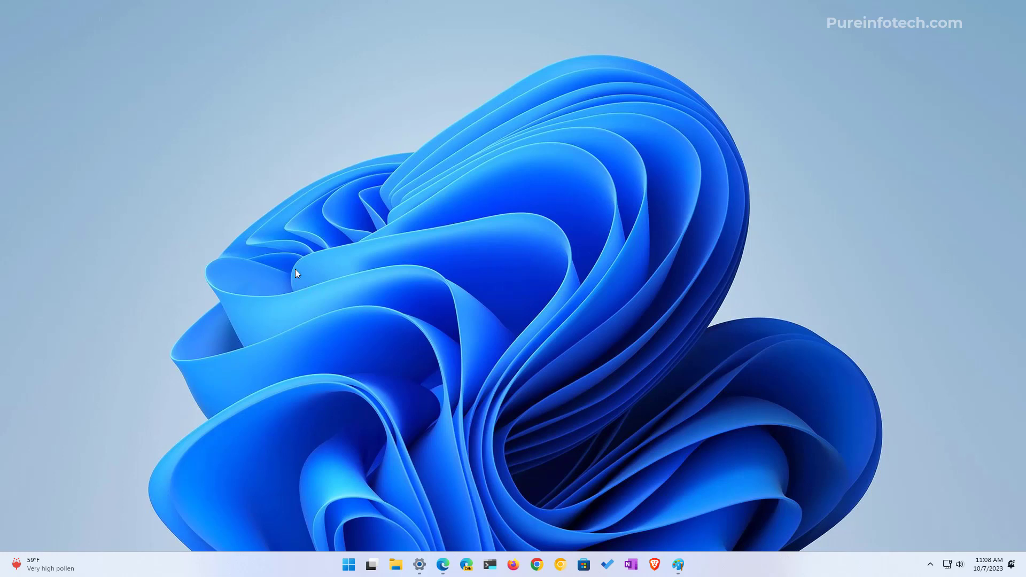
Search the Start menu for 'gpedit' and launch the Local Group Policy Editor
{"action": "key", "text": "super"}
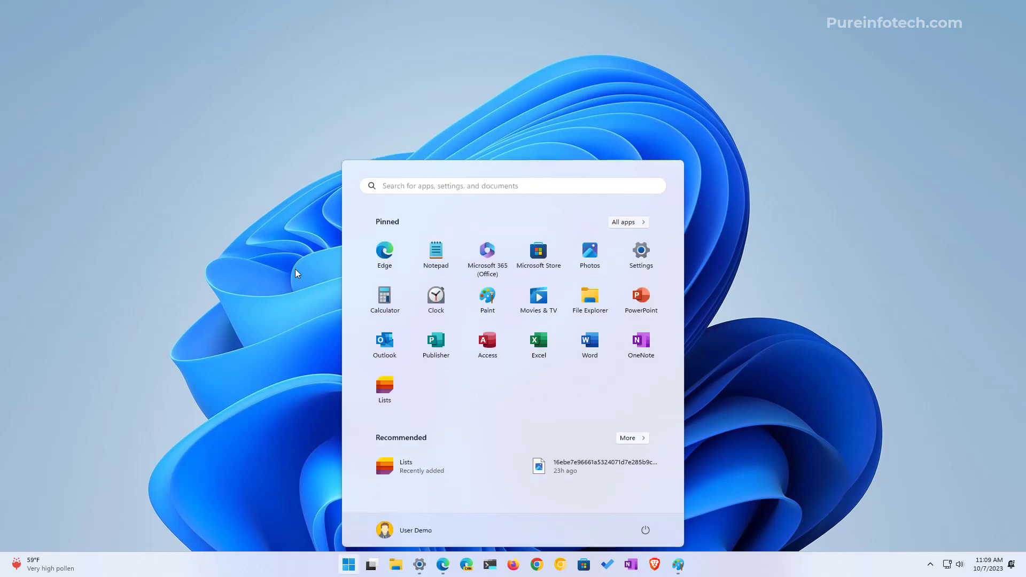
{"action": "type", "text": "gropu"}
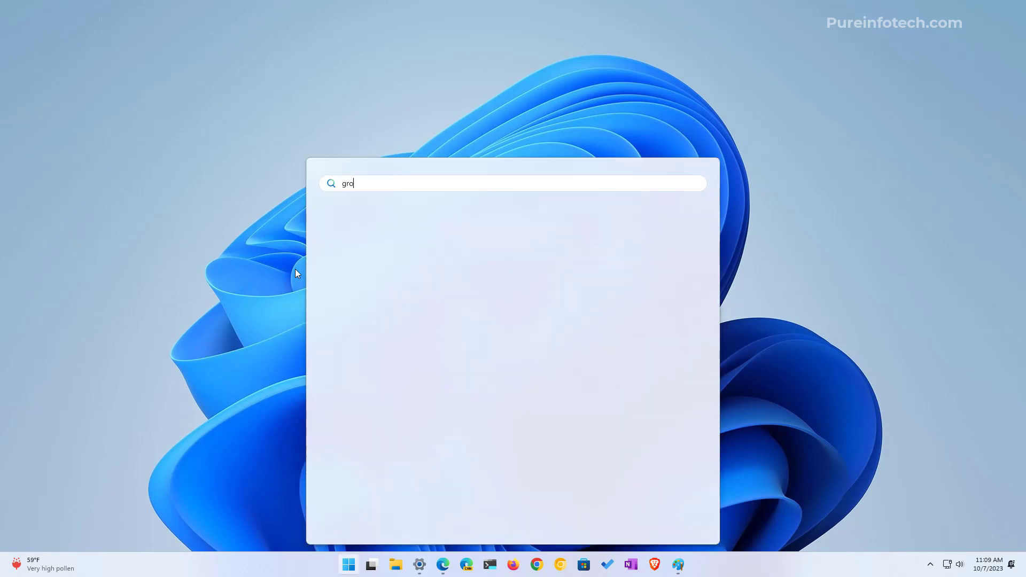
{"action": "key", "text": "BackSpace"}
{"action": "key", "text": "BackSpace"}
{"action": "key", "text": "BackSpace"}
{"action": "key", "text": "BackSpace"}
{"action": "key", "text": "BackSpace"}
{"action": "type", "text": "gpedit"}
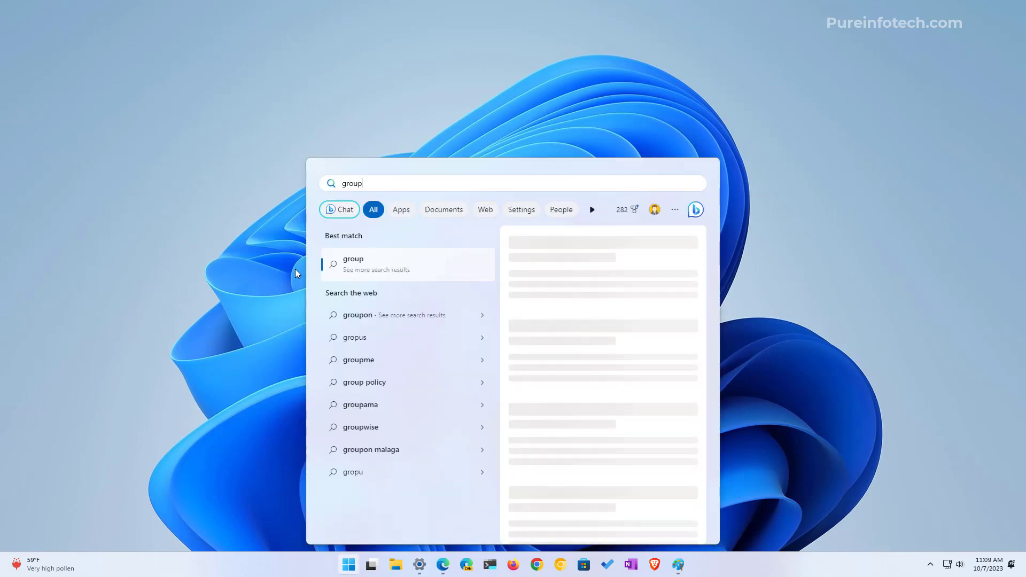
{"action": "key", "text": "Return"}
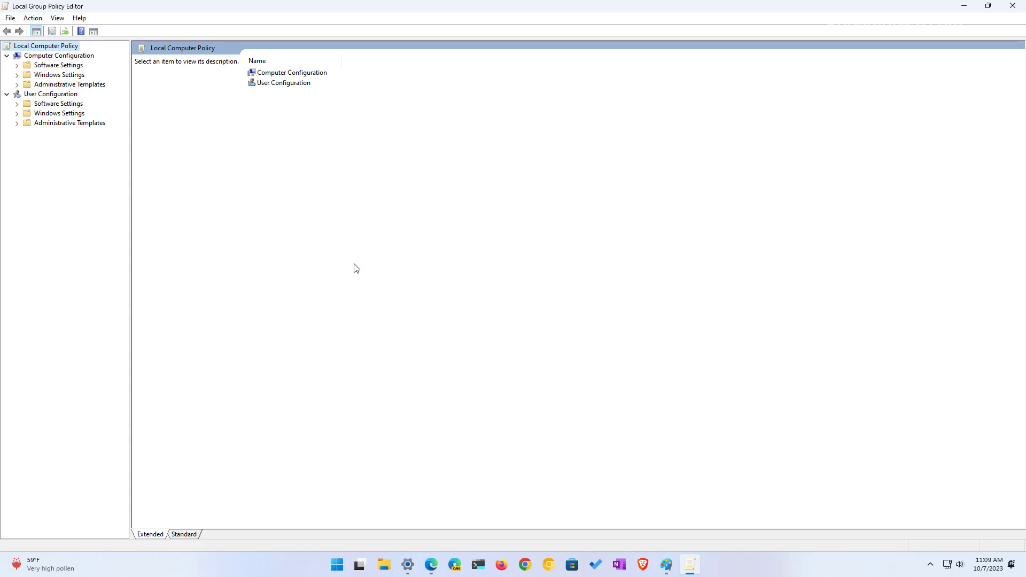
Go to User Configuration > Administrative Templates > Windows Components > Windows Copilot and select 'Turn off Windows Copilot'
{"action": "left_click", "coordinate": [55, 95]}
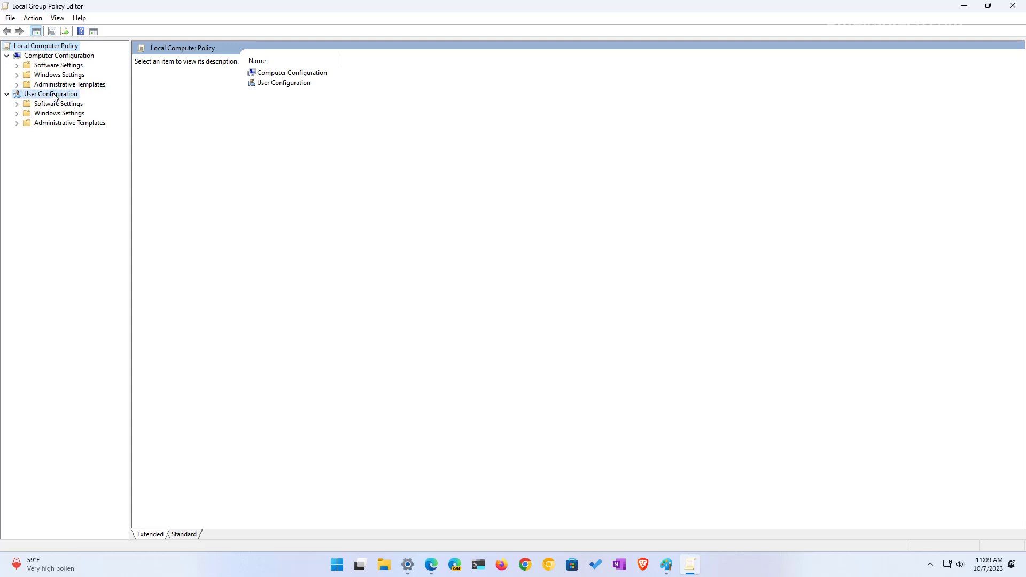
{"action": "double_click", "coordinate": [71, 125]}
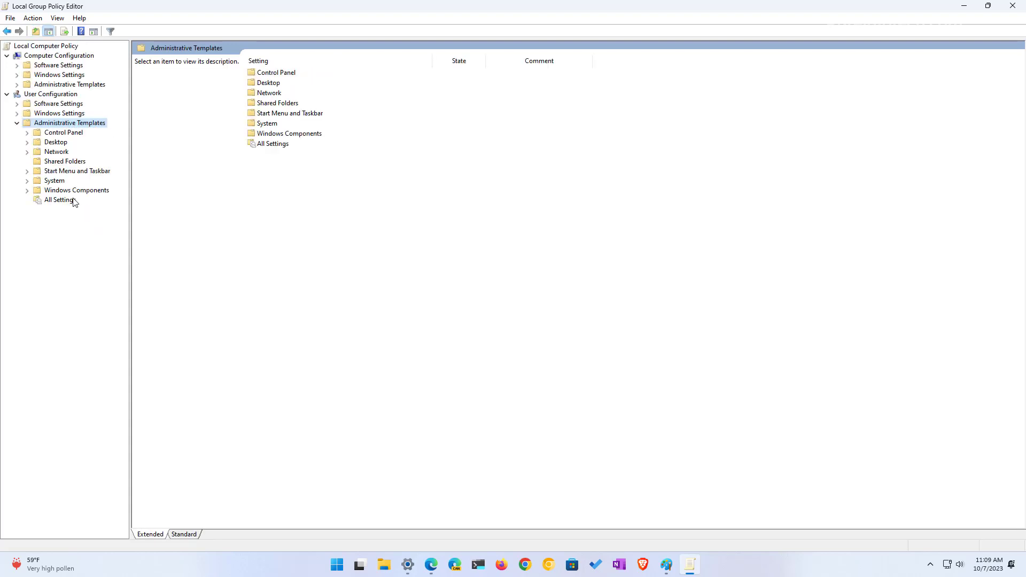
{"action": "double_click", "coordinate": [80, 192]}
{"action": "scroll", "coordinate": [79, 287], "scroll_direction": "down", "scroll_amount": 1}
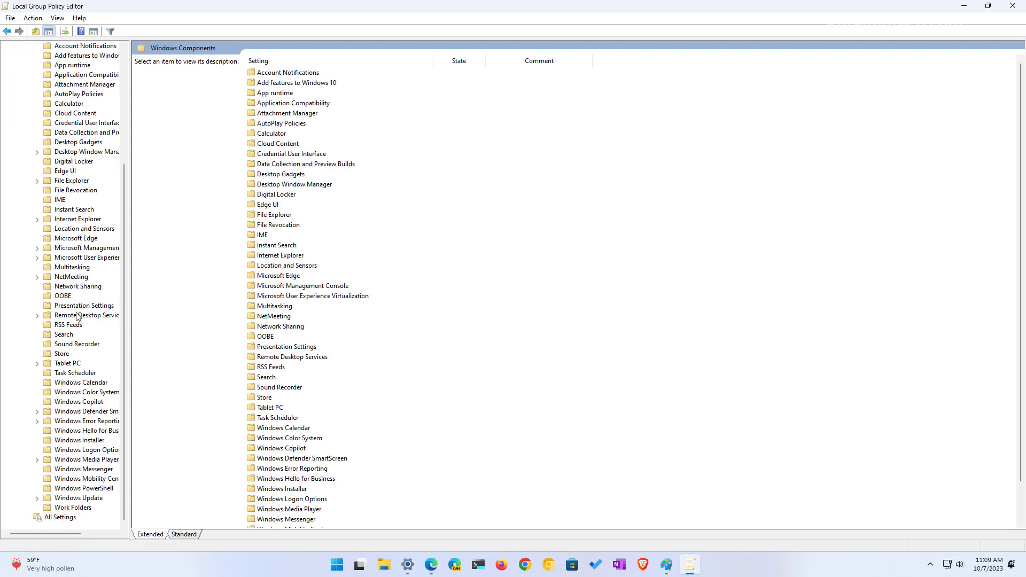
{"action": "left_click", "coordinate": [80, 404]}
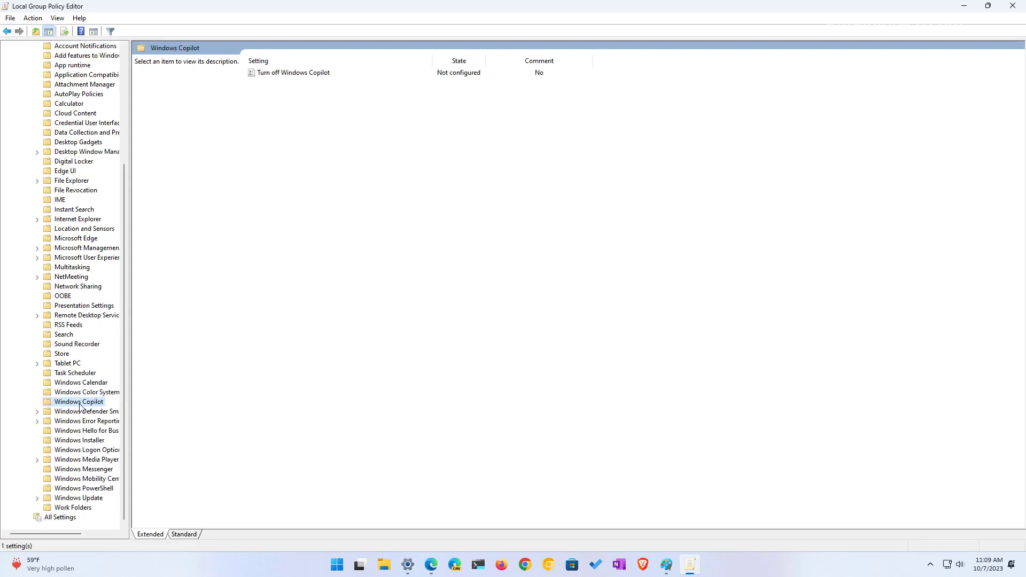
{"action": "left_click", "coordinate": [299, 73]}
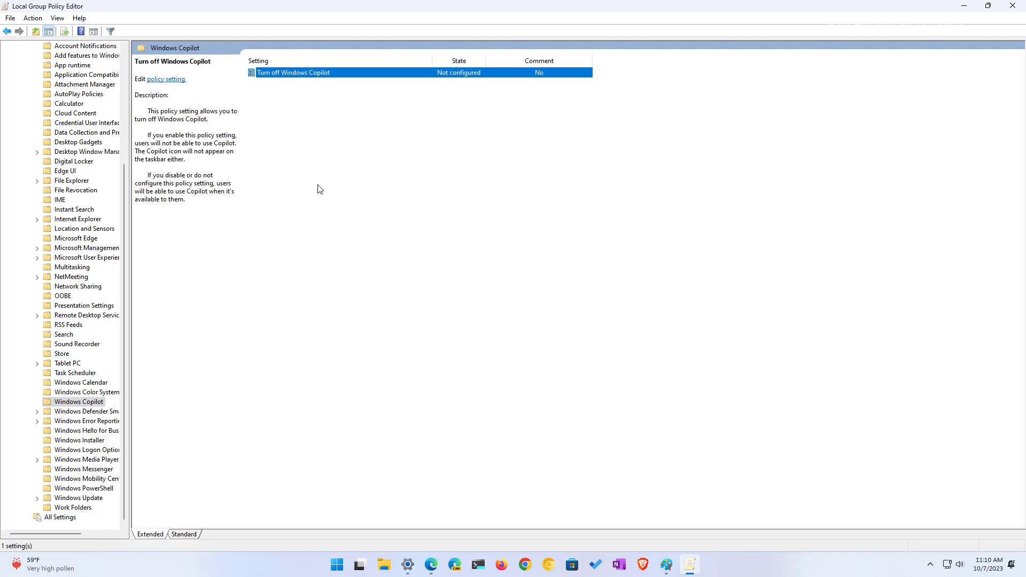
Set the 'Turn off Windows Copilot' policy to Enabled, then bring up the Start menu
{"action": "double_click", "coordinate": [338, 74]}
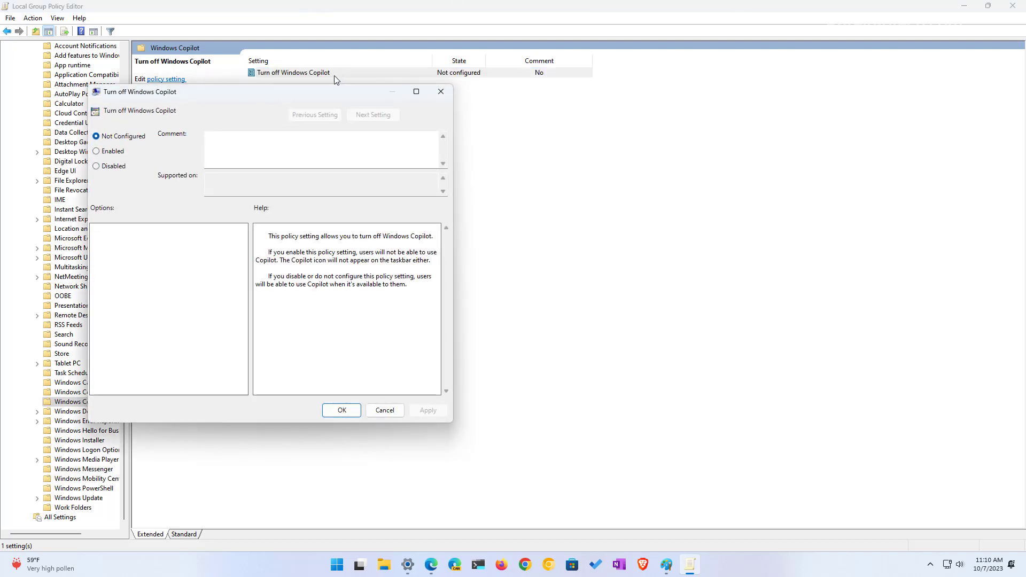
{"action": "left_click", "coordinate": [118, 152]}
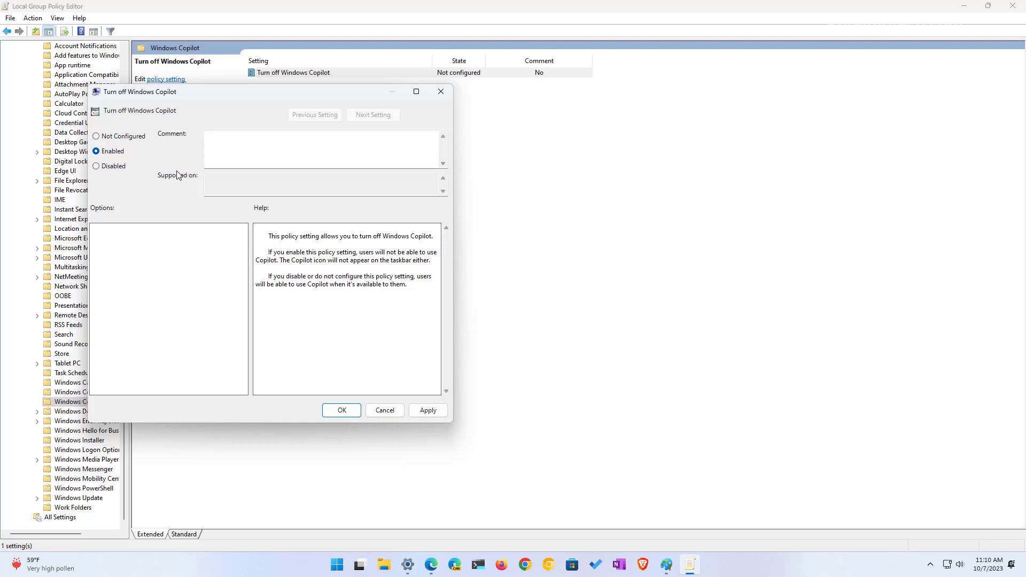
{"action": "left_click", "coordinate": [328, 413]}
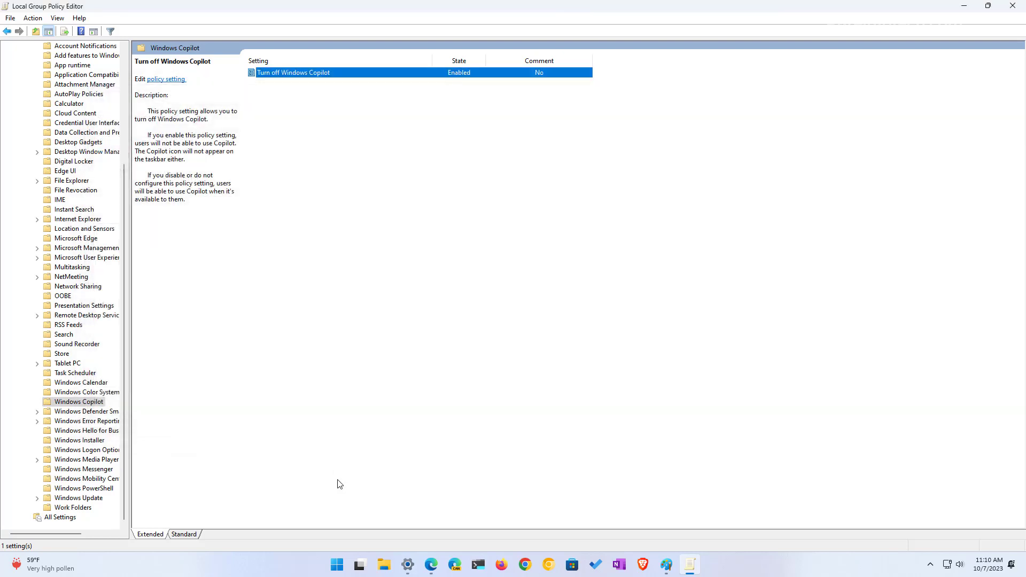
{"action": "left_click", "coordinate": [337, 567]}
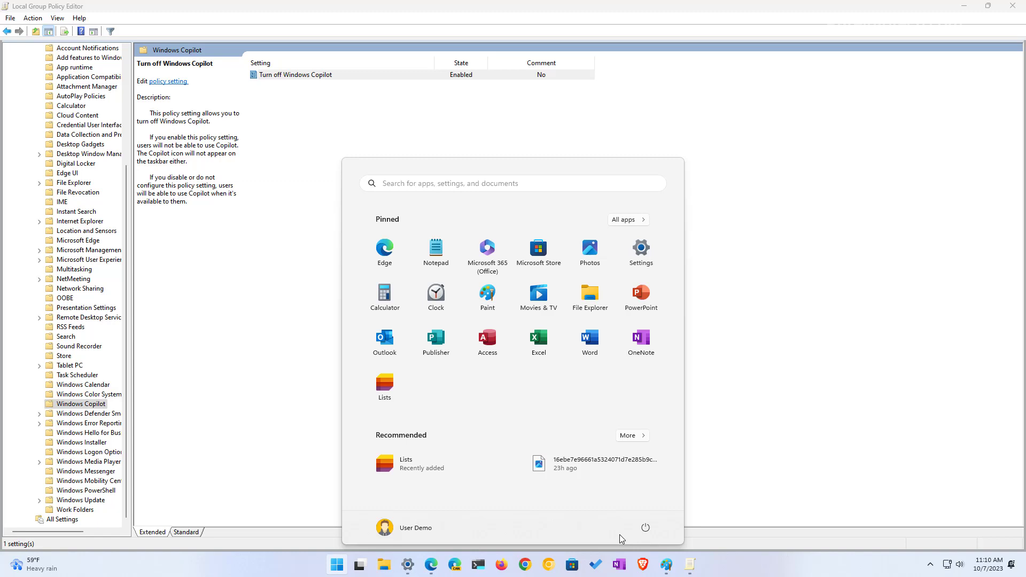
Reopen 'Turn off Windows Copilot' and switch it back to Not Configured
{"action": "left_click", "coordinate": [168, 82]}
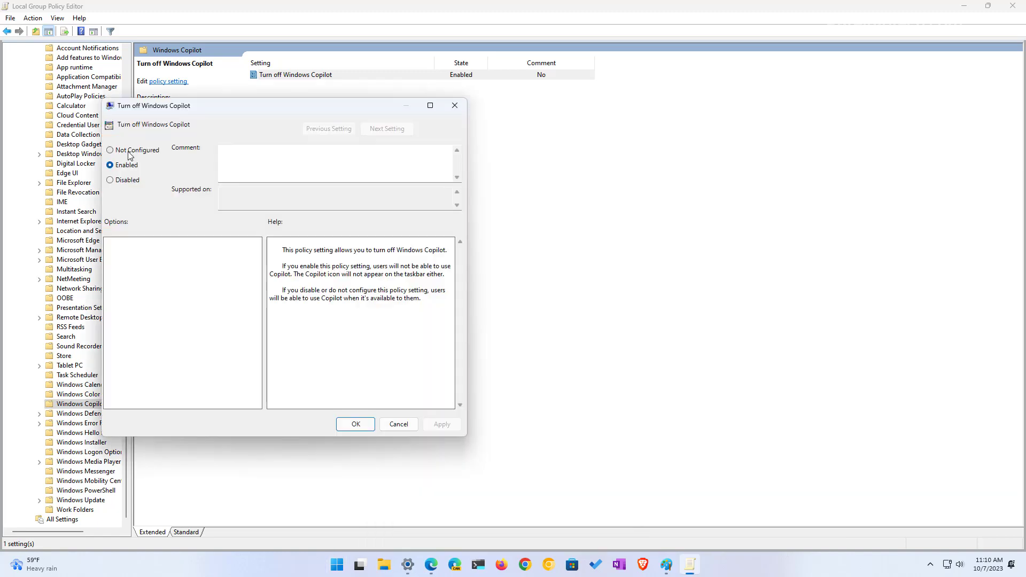
{"action": "left_click", "coordinate": [128, 154]}
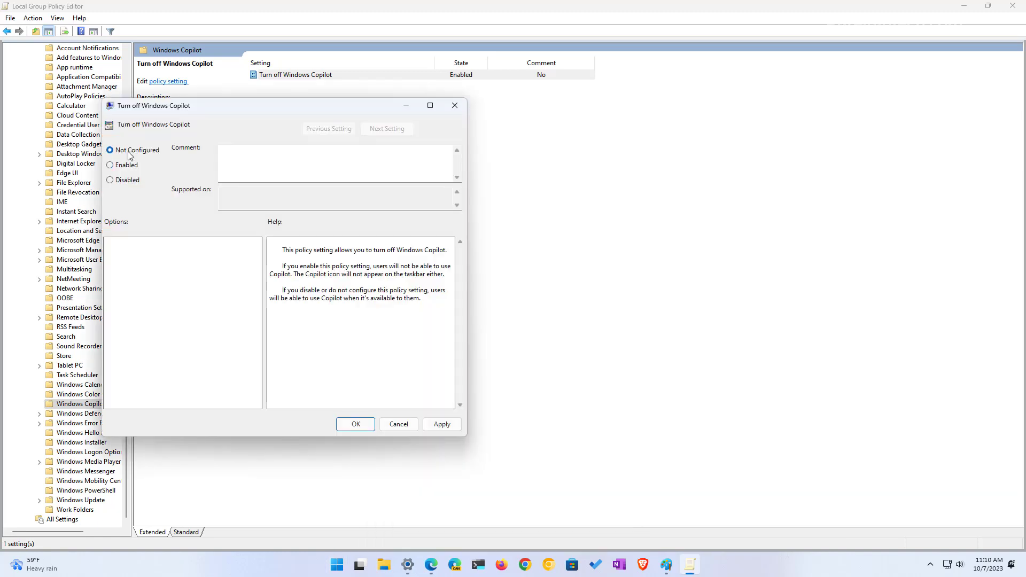